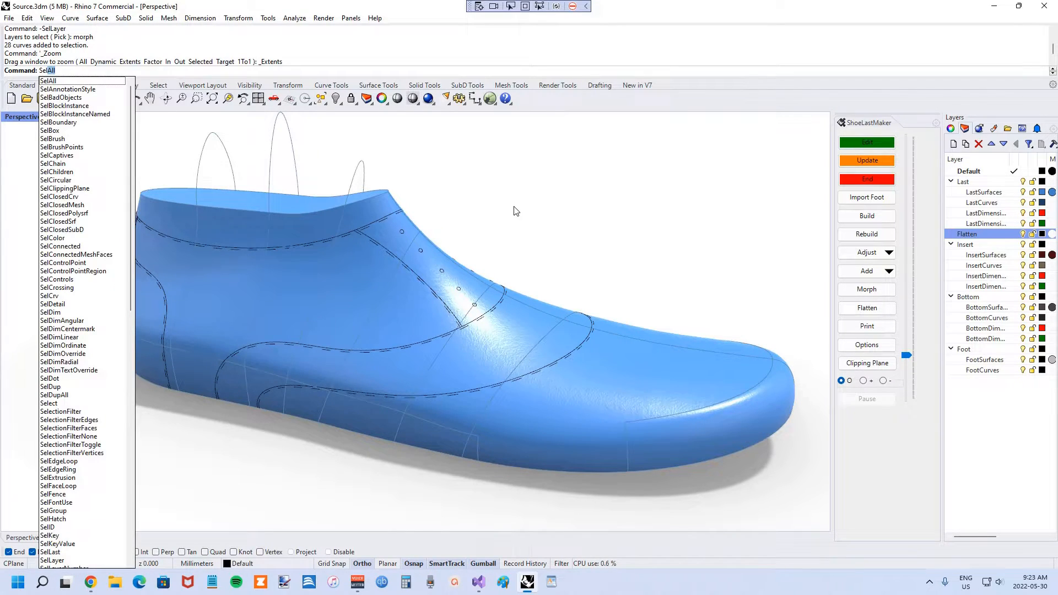
Step: Select all curves on the Default layer with the -SelLayer command
{"action": "key", "text": "Escape"}
{"action": "type", "text": "-SelLayer"}
{"action": "key", "text": "Return"}
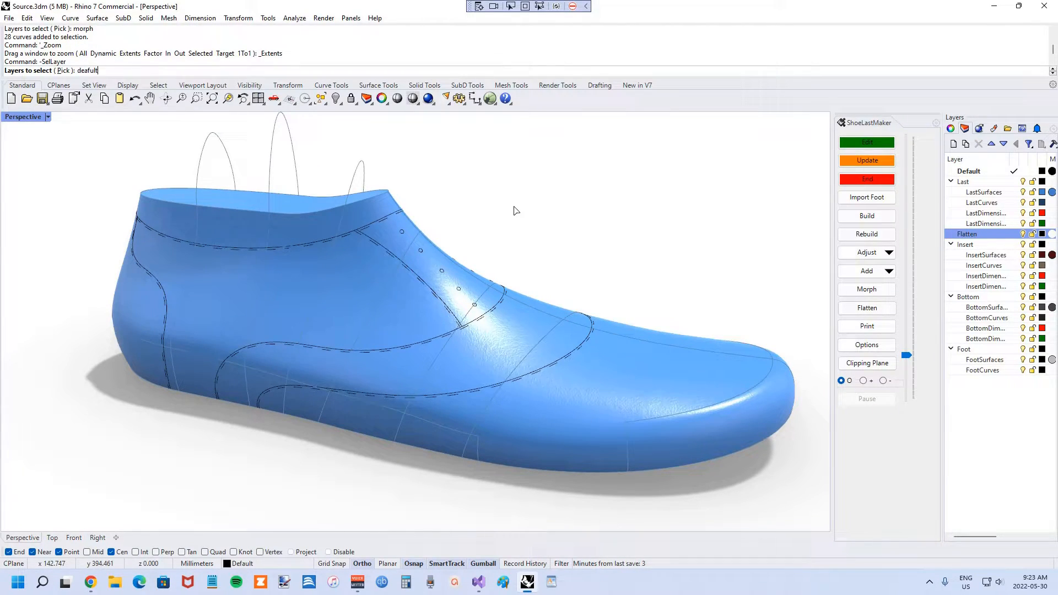
{"action": "type", "text": "default"}
{"action": "key", "text": "Return"}
{"action": "mouse_move", "coordinate": [531, 217]}
{"action": "right_mouse_down"}
{"action": "mouse_move", "coordinate": [435, 203]}
{"action": "mouse_move", "coordinate": [515, 203]}
{"action": "right_mouse_up"}
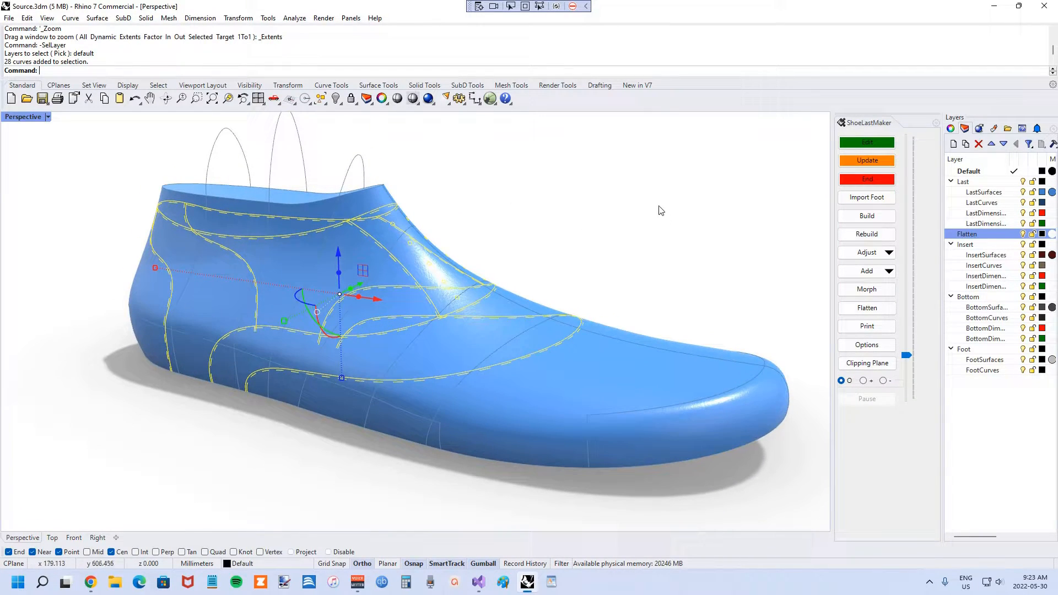
Step: Move the selected style line curves to the Flatten layer and deselect them
{"action": "left_click", "coordinate": [951, 129]}
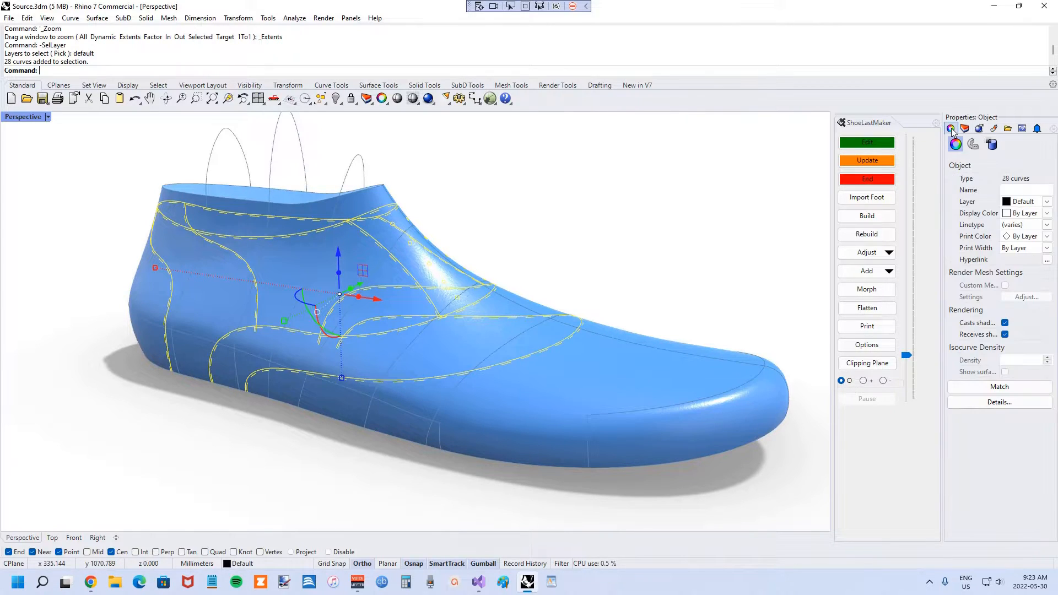
{"action": "left_click", "coordinate": [1025, 202]}
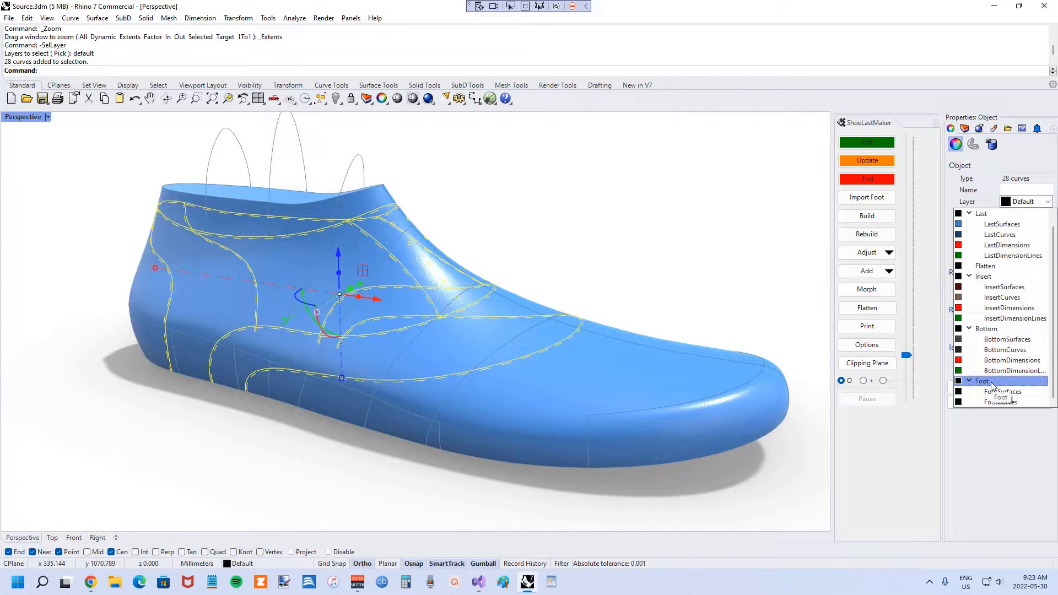
{"action": "left_click", "coordinate": [1014, 276]}
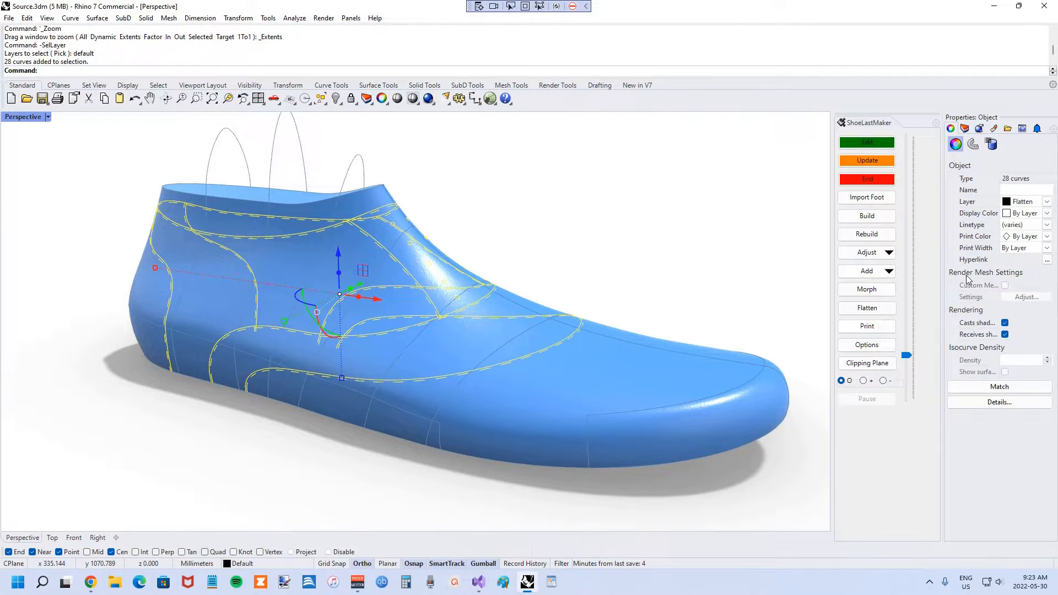
{"action": "left_click", "coordinate": [673, 257]}
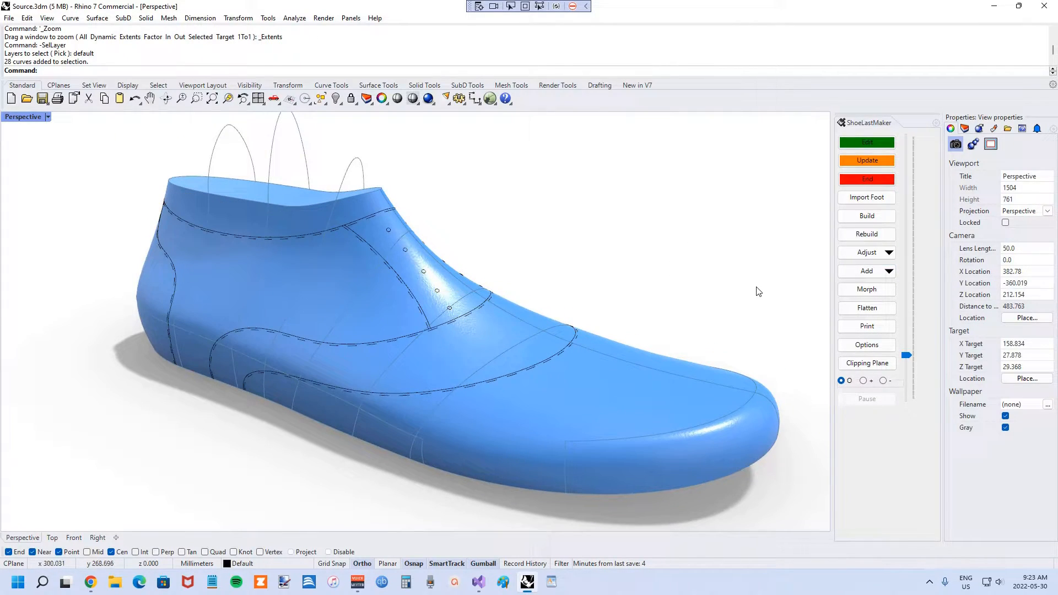
Step: Flatten the last with a quad mesh count of 500, using Free for the bottom and Stretch Only for the walls
{"action": "left_click", "coordinate": [862, 311]}
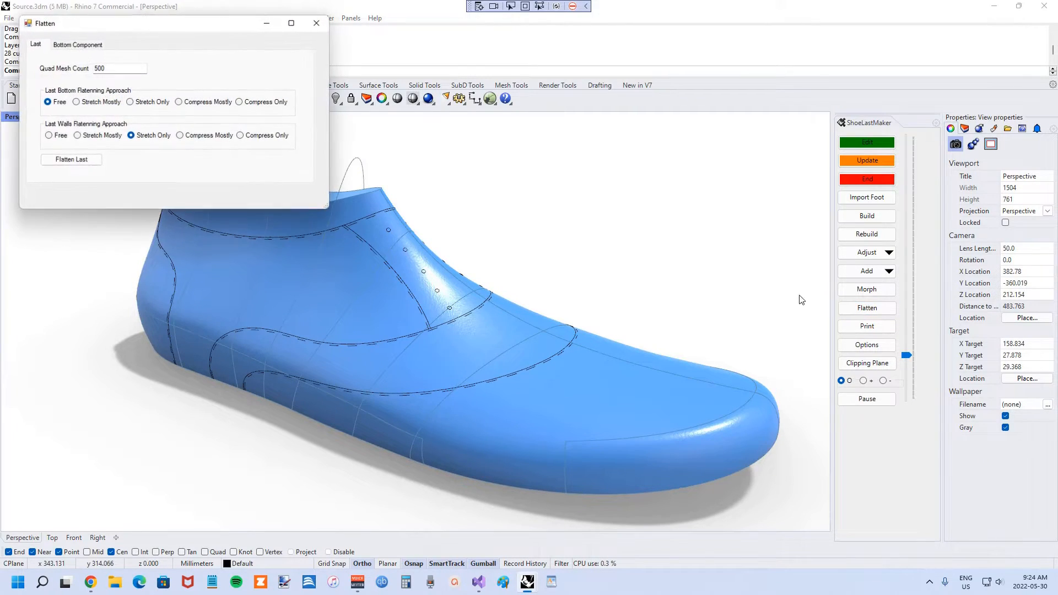
{"action": "left_click_drag", "start_coordinate": [98, 25], "coordinate": [215, 168]}
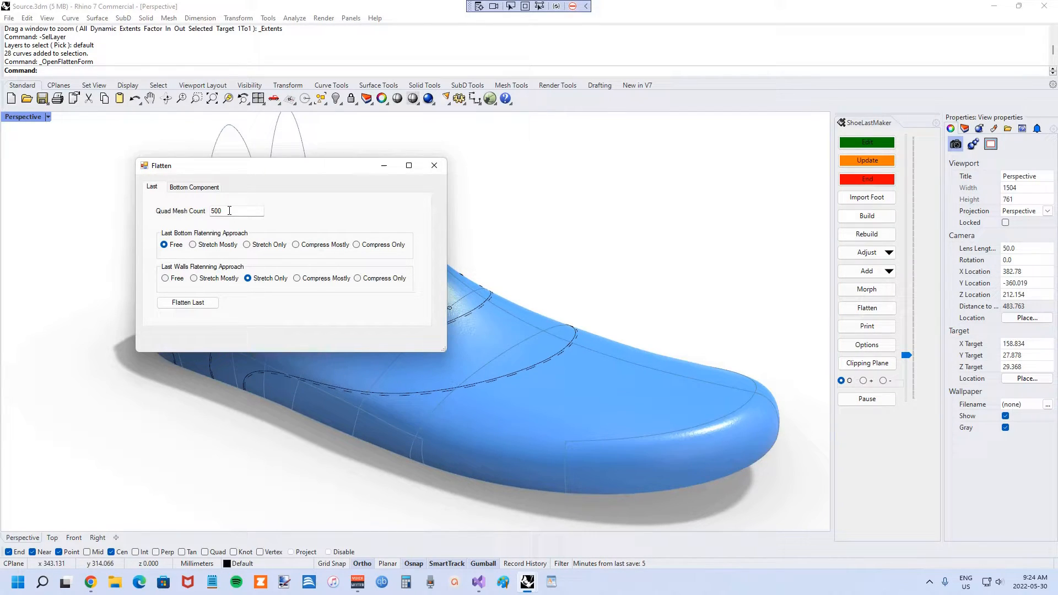
{"action": "left_click_drag", "start_coordinate": [279, 169], "coordinate": [229, 186]}
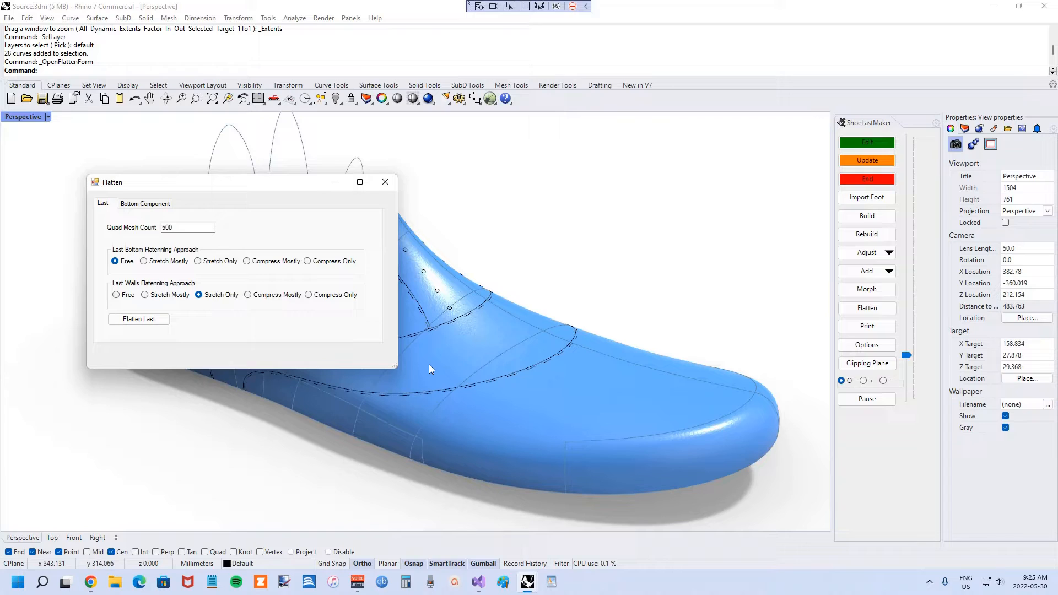
{"action": "left_click_drag", "start_coordinate": [200, 184], "coordinate": [293, 187]}
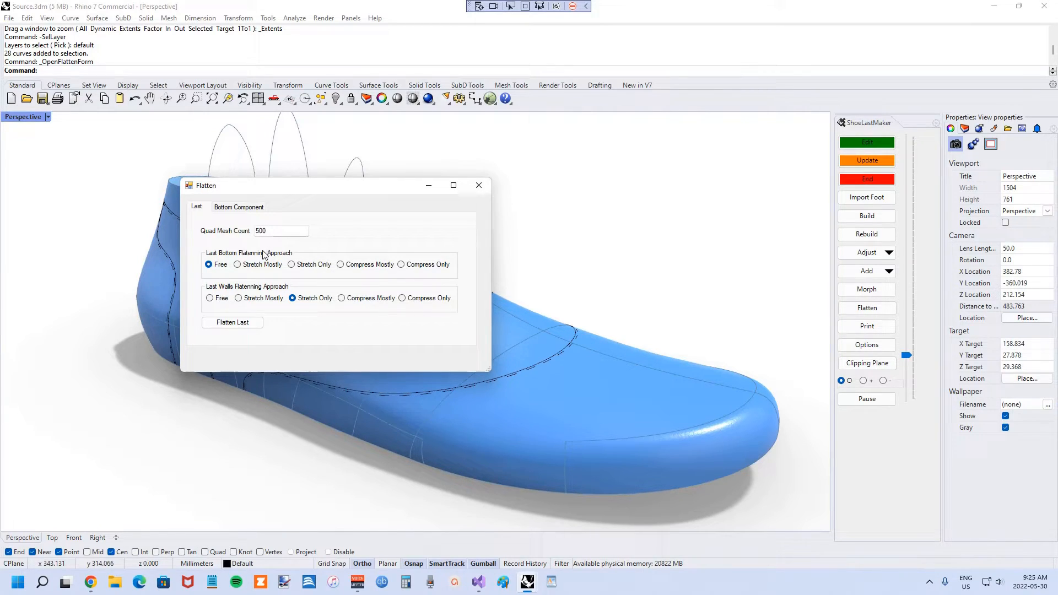
{"action": "left_click", "coordinate": [231, 324]}
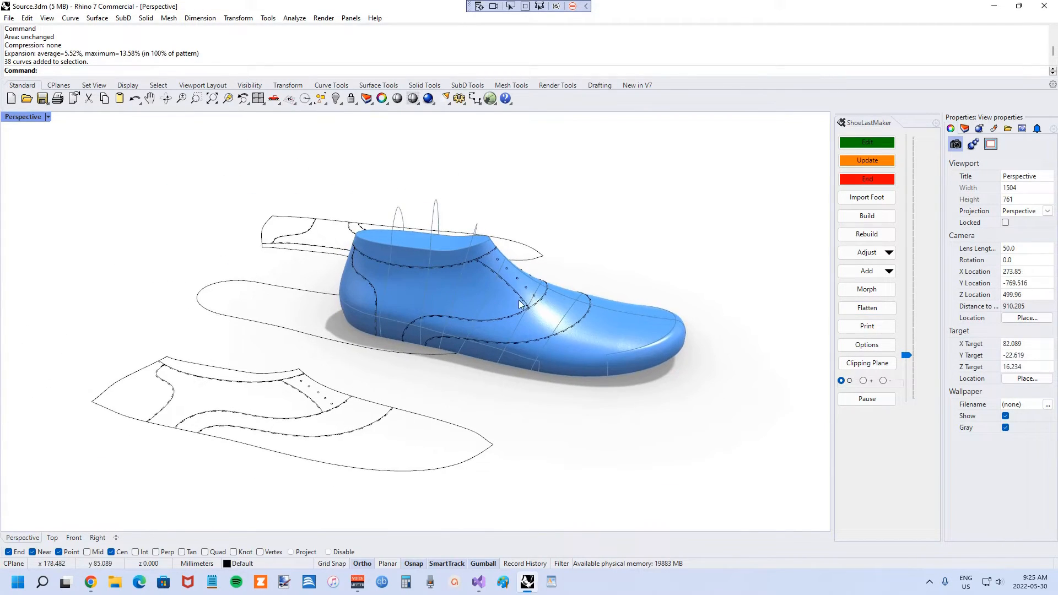
Step: Examine the flattened wall and bottom patterns laid out around the last
{"action": "scroll", "coordinate": [439, 402], "scroll_direction": "up", "scroll_amount": 2}
{"action": "right_click_drag", "start_coordinate": [439, 402], "coordinate": [422, 385]}
{"action": "scroll", "coordinate": [441, 353], "scroll_direction": "down", "scroll_amount": 4}
{"action": "scroll", "coordinate": [441, 351], "scroll_direction": "up", "scroll_amount": 4}
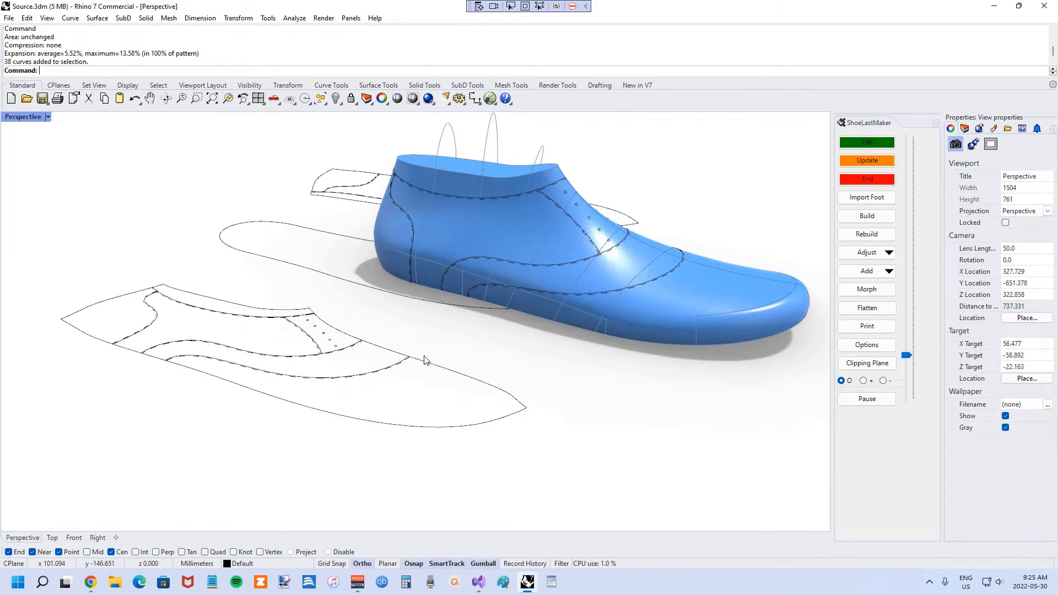
{"action": "right_click_drag", "start_coordinate": [186, 340], "coordinate": [190, 328]}
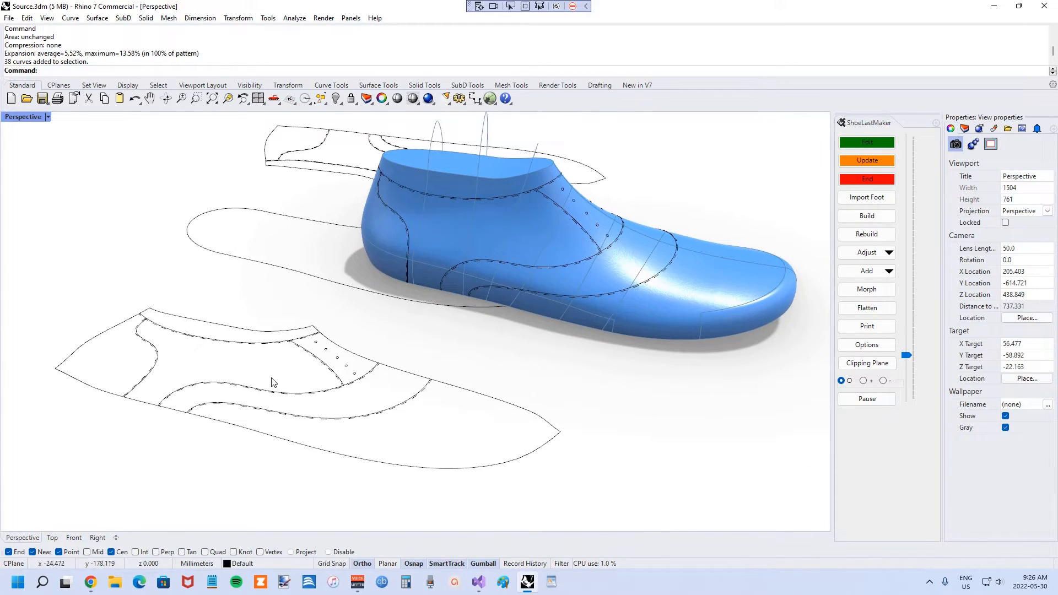
{"action": "mouse_move", "coordinate": [334, 387]}
{"action": "right_mouse_down"}
{"action": "mouse_move", "coordinate": [464, 361]}
{"action": "mouse_move", "coordinate": [246, 365]}
{"action": "mouse_move", "coordinate": [349, 420]}
{"action": "mouse_move", "coordinate": [318, 378]}
{"action": "right_mouse_up"}
{"action": "mouse_move", "coordinate": [325, 302]}
{"action": "right_mouse_down"}
{"action": "mouse_move", "coordinate": [358, 371]}
{"action": "mouse_move", "coordinate": [334, 306]}
{"action": "right_mouse_up"}
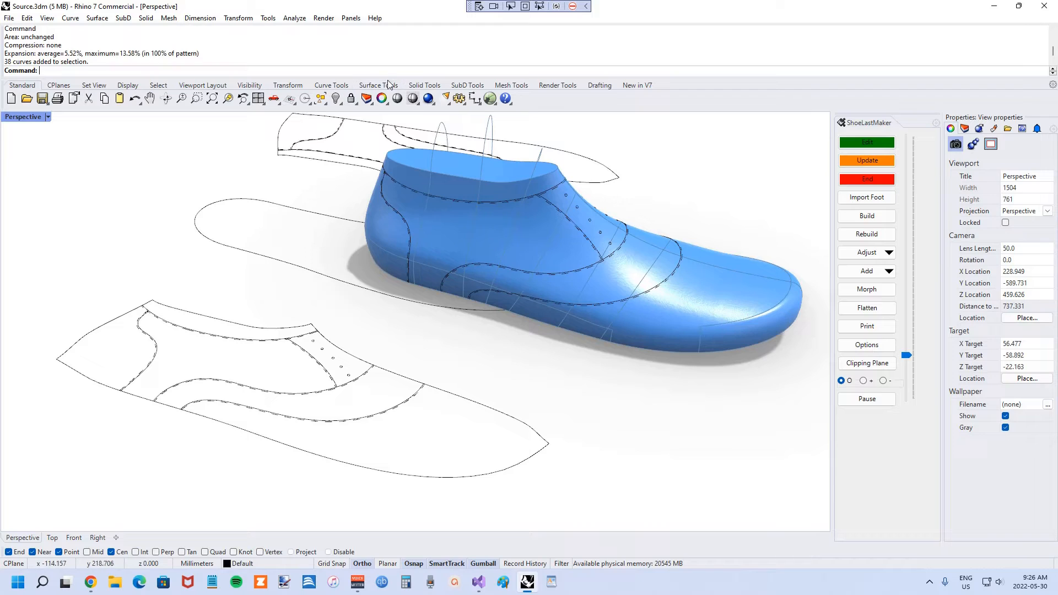
{"action": "scroll", "coordinate": [390, 312], "scroll_direction": "down", "scroll_amount": 2}
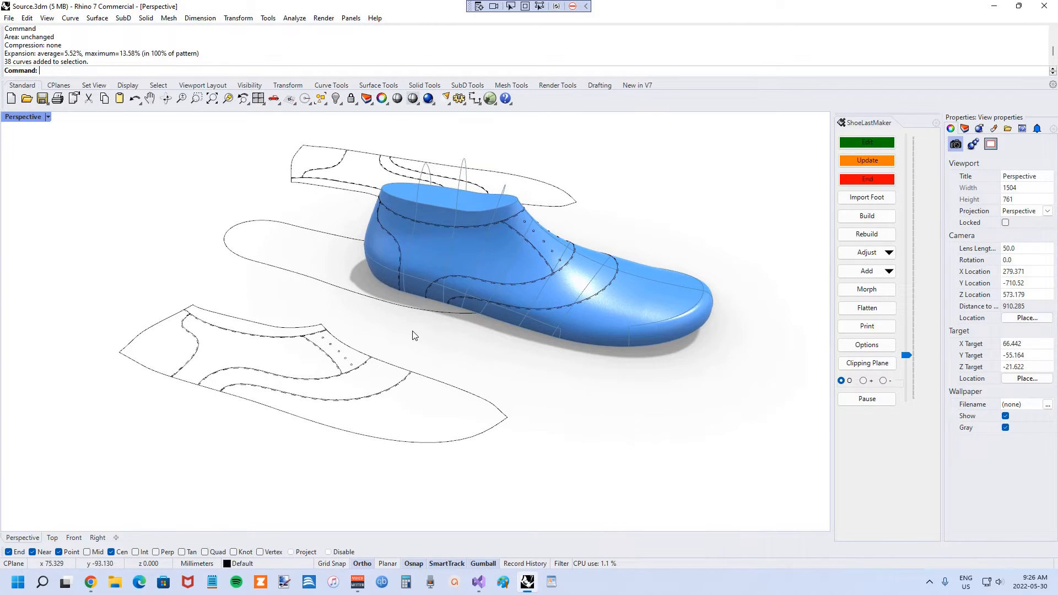
Step: Switch the Perspective view to Shaded display and restore Rendered display through the ShoeLastMaker options
{"action": "left_click", "coordinate": [413, 99]}
{"action": "mouse_move", "coordinate": [303, 248]}
{"action": "right_mouse_down"}
{"action": "mouse_move", "coordinate": [331, 354]}
{"action": "mouse_move", "coordinate": [389, 101]}
{"action": "right_mouse_up"}
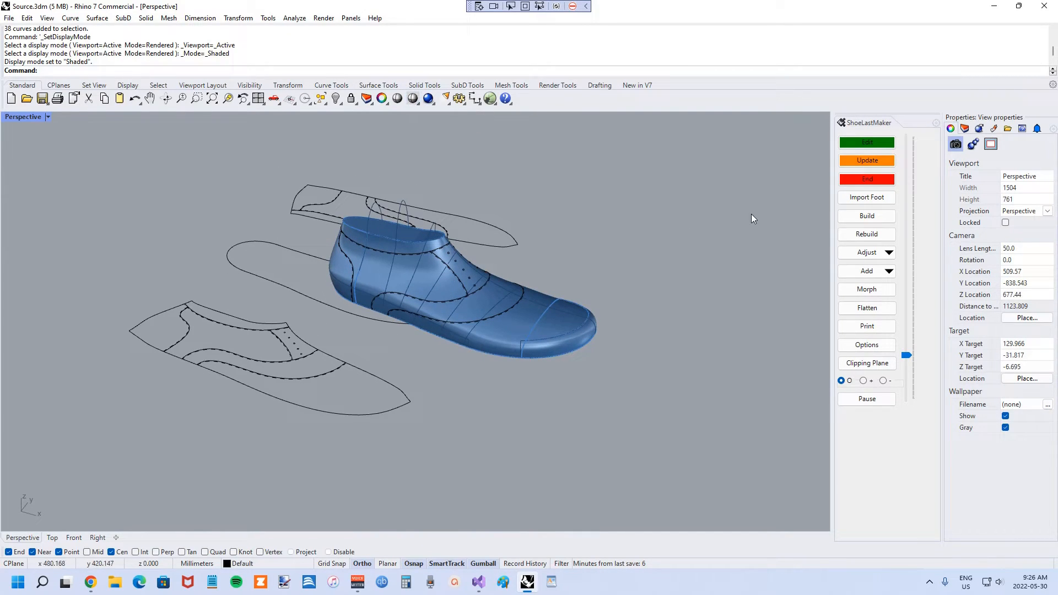
{"action": "right_click_drag", "start_coordinate": [573, 255], "coordinate": [509, 240]}
{"action": "scroll", "coordinate": [507, 240], "scroll_direction": "up", "scroll_amount": 2}
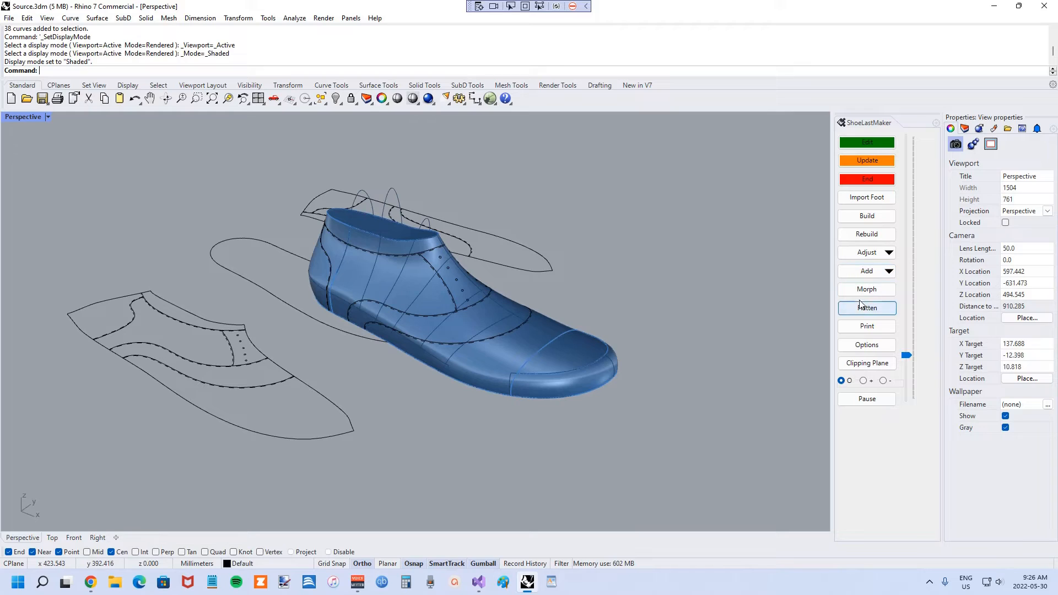
{"action": "left_click", "coordinate": [869, 345]}
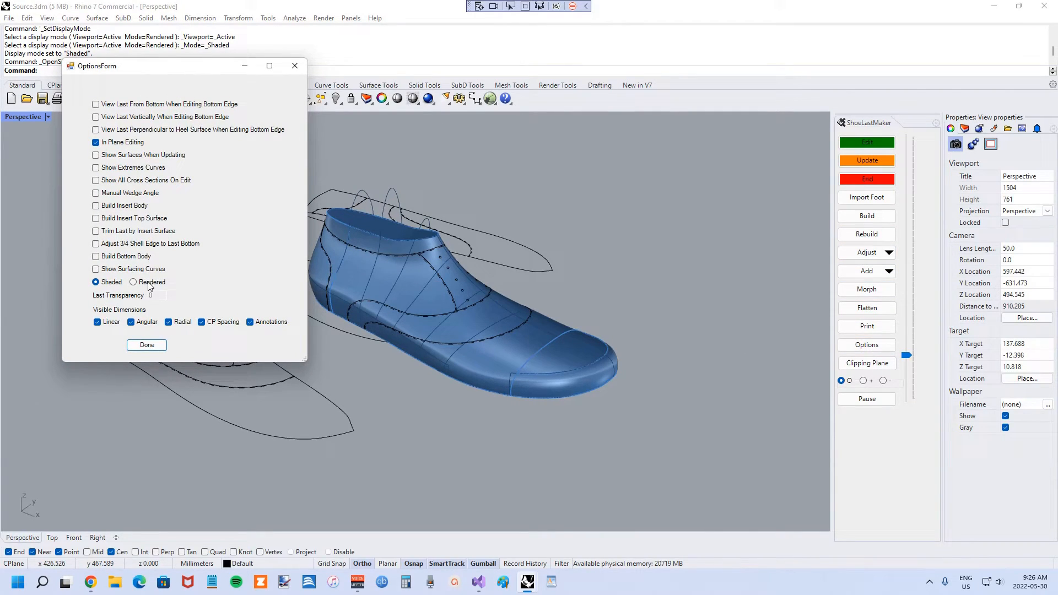
{"action": "left_click", "coordinate": [147, 344]}
Step: Compare the style lines and eyelet holes on the rendered last with those on its flattened patterns
{"action": "right_click_drag", "start_coordinate": [308, 271], "coordinate": [358, 287]}
{"action": "scroll", "coordinate": [522, 306], "scroll_direction": "up", "scroll_amount": 2}
{"action": "right_click_drag", "start_coordinate": [523, 306], "coordinate": [549, 291]}
{"action": "scroll", "coordinate": [418, 302], "scroll_direction": "up", "scroll_amount": 2}
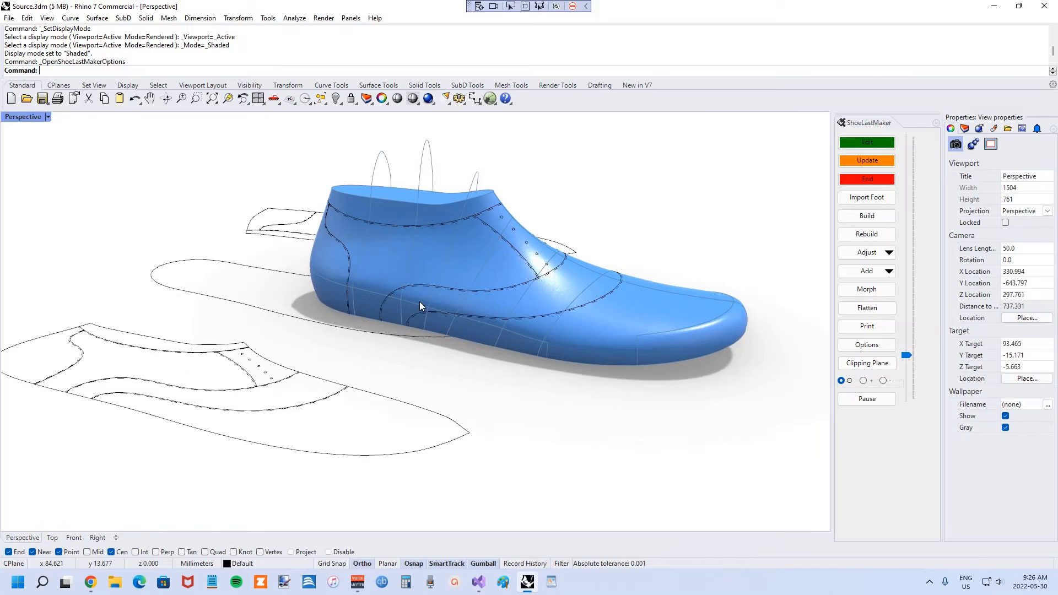
{"action": "scroll", "coordinate": [407, 279], "scroll_direction": "down", "scroll_amount": 4}
{"action": "scroll", "coordinate": [407, 281], "scroll_direction": "up", "scroll_amount": 4}
{"action": "right_click_drag", "start_coordinate": [407, 281], "coordinate": [389, 275]}
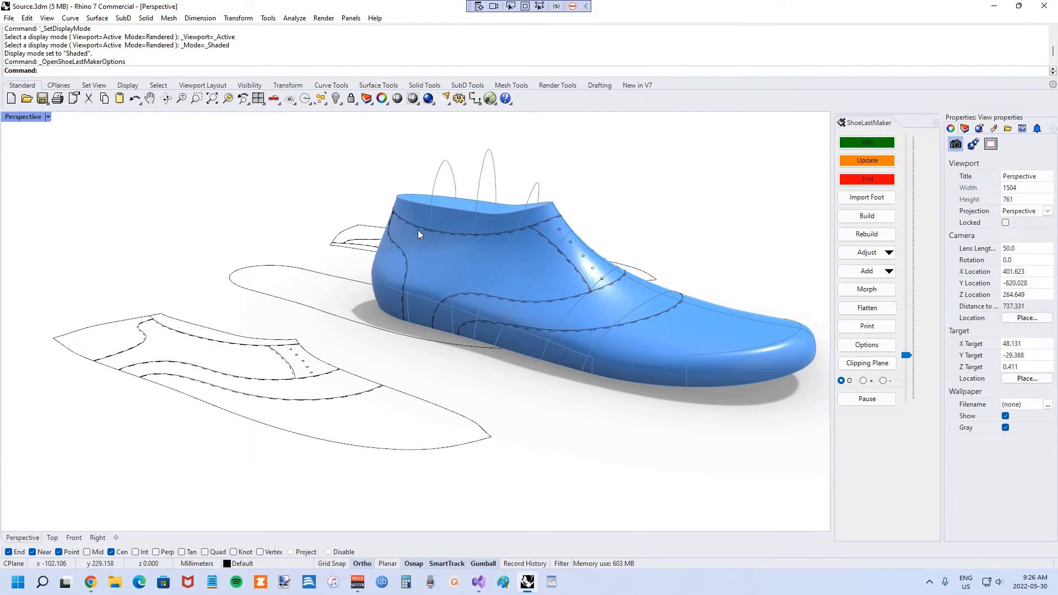
{"action": "scroll", "coordinate": [471, 225], "scroll_direction": "down", "scroll_amount": 3}
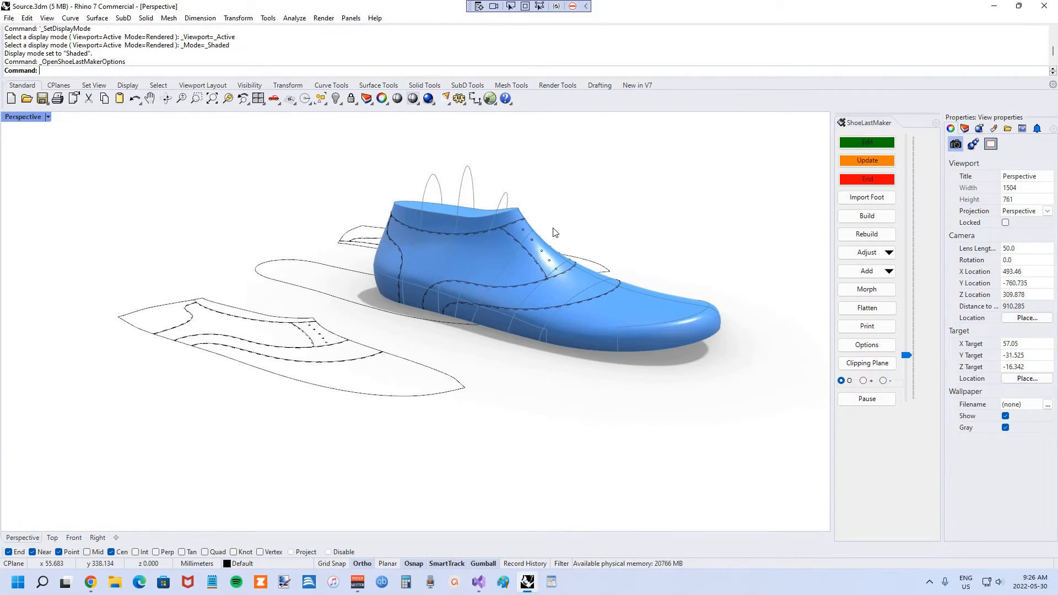
{"action": "scroll", "coordinate": [552, 227], "scroll_direction": "up", "scroll_amount": 3}
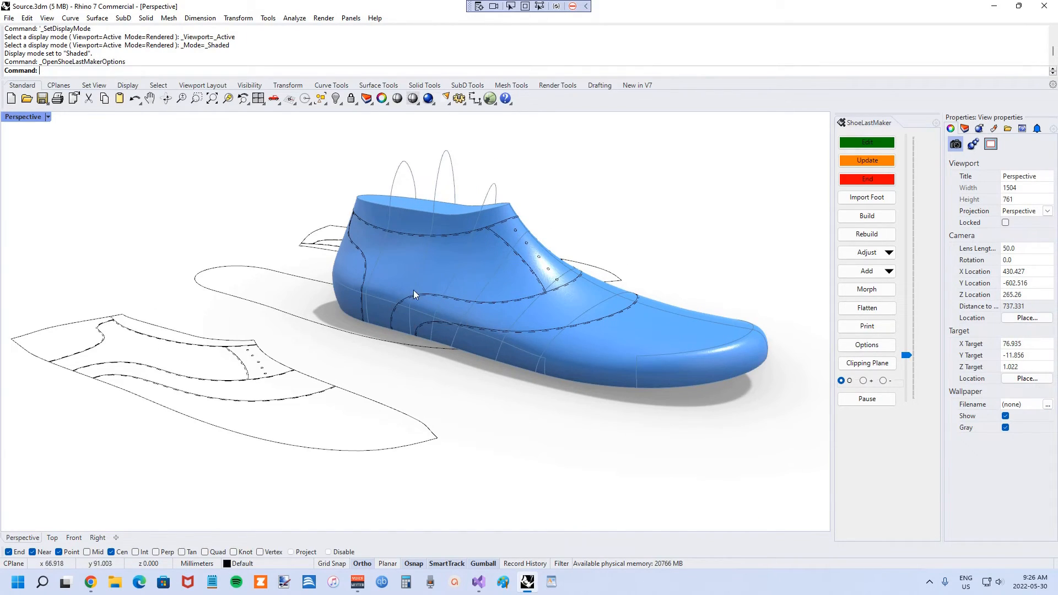
{"action": "scroll", "coordinate": [413, 289], "scroll_direction": "down", "scroll_amount": 3}
{"action": "scroll", "coordinate": [419, 283], "scroll_direction": "up", "scroll_amount": 3}
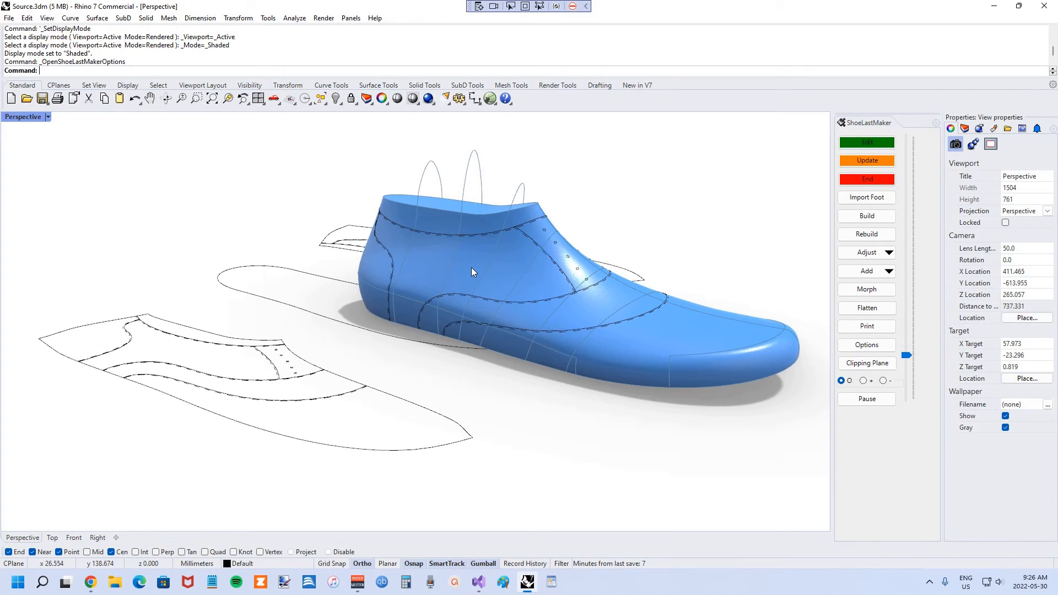
{"action": "scroll", "coordinate": [617, 319], "scroll_direction": "down", "scroll_amount": 4}
{"action": "scroll", "coordinate": [505, 300], "scroll_direction": "up", "scroll_amount": 2}
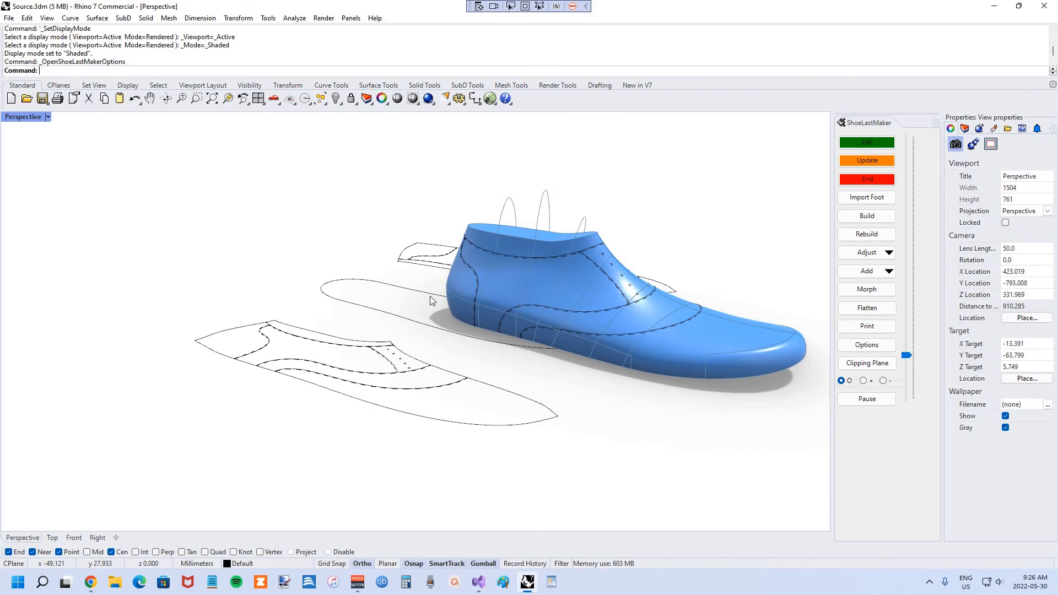